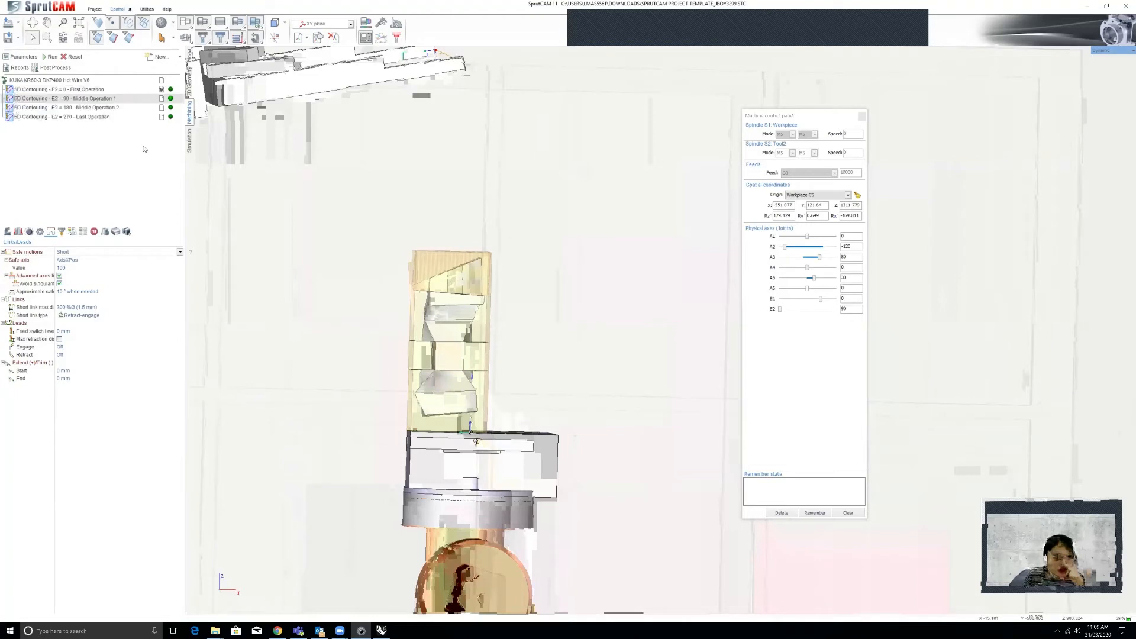
Step: Compare the Links/Leads parameters of the First Operation and the Last Operation
left_click(77, 89)
left_click(101, 117)
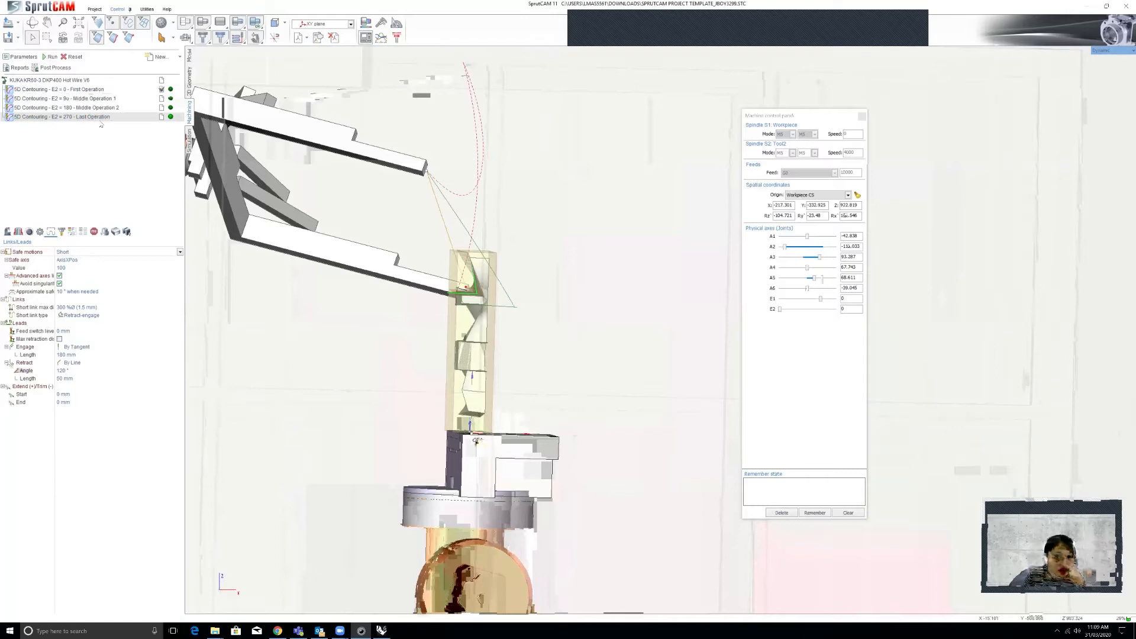
left_click(99, 90)
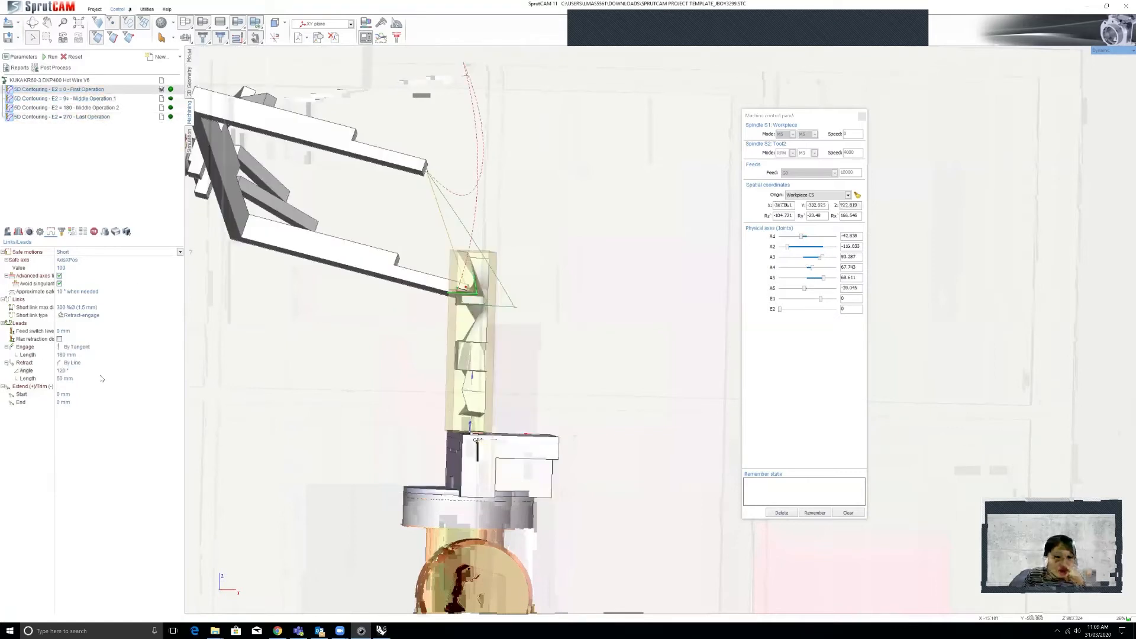
Step: Compare the Setup parameters and robot positions of the First Operation (E2 = 0) and the Last Operation (E2 = 270)
left_click(7, 232)
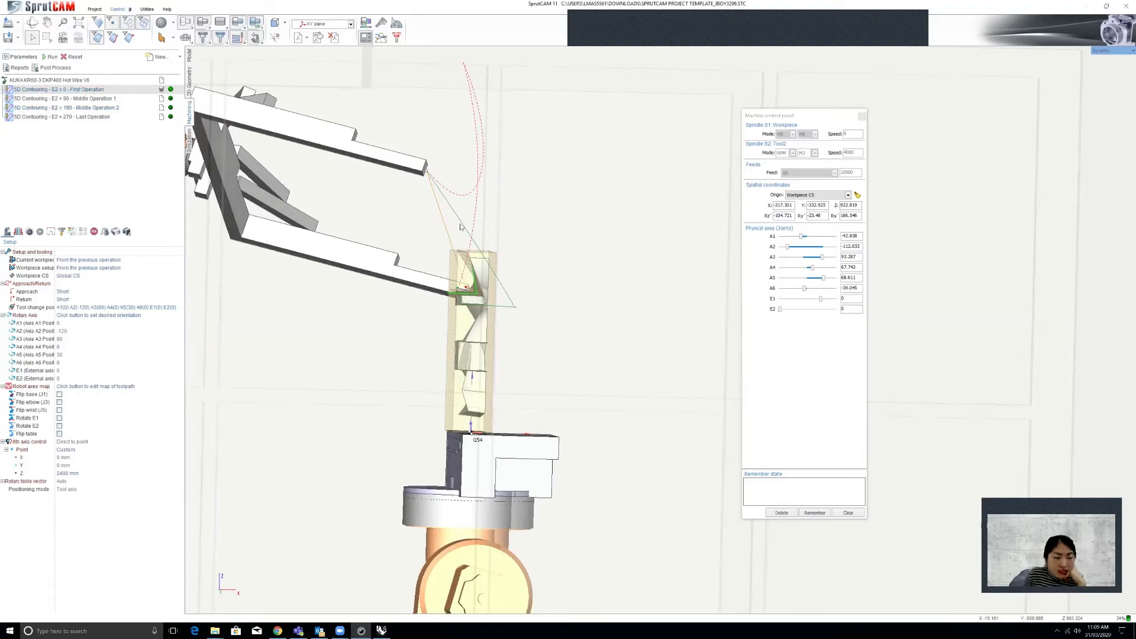
left_click(112, 118)
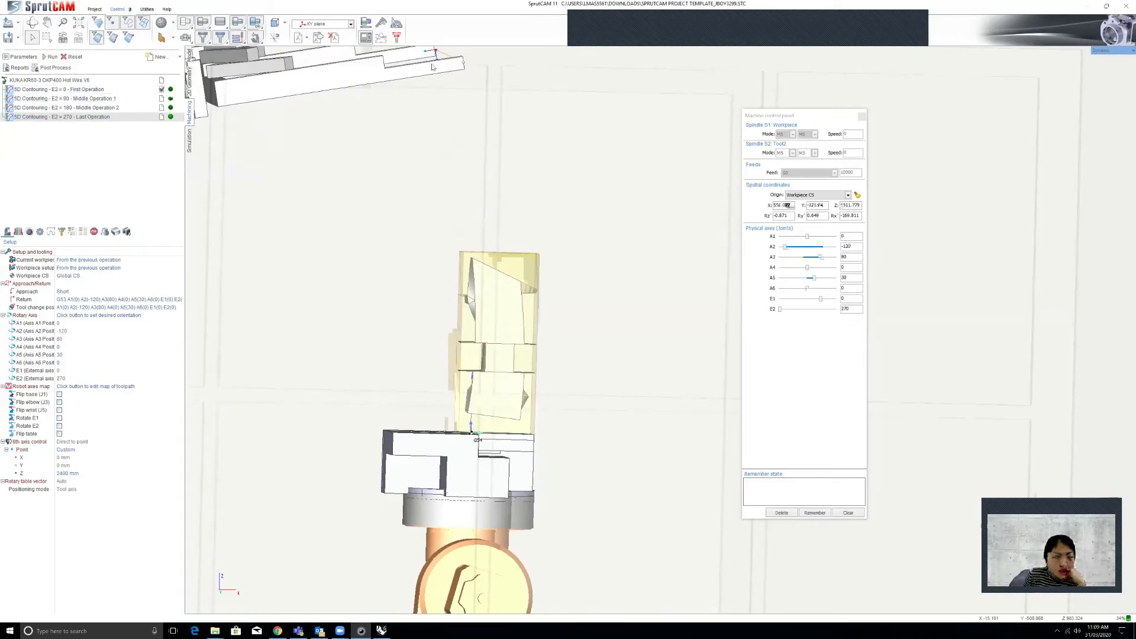
scroll(460, 245, "down", 4)
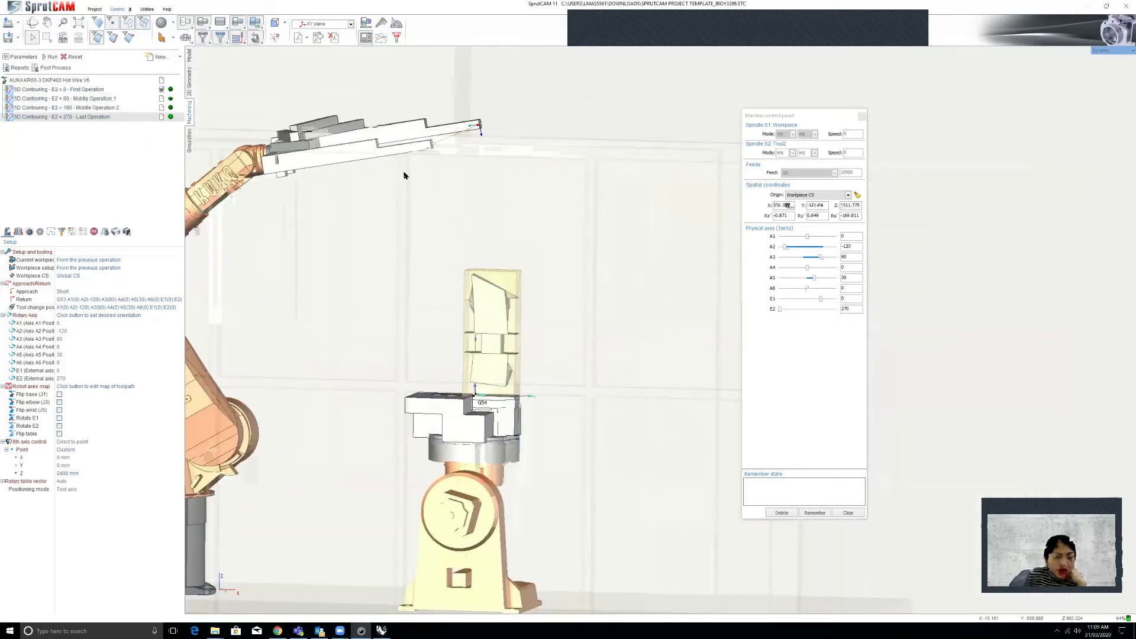
left_click(101, 91)
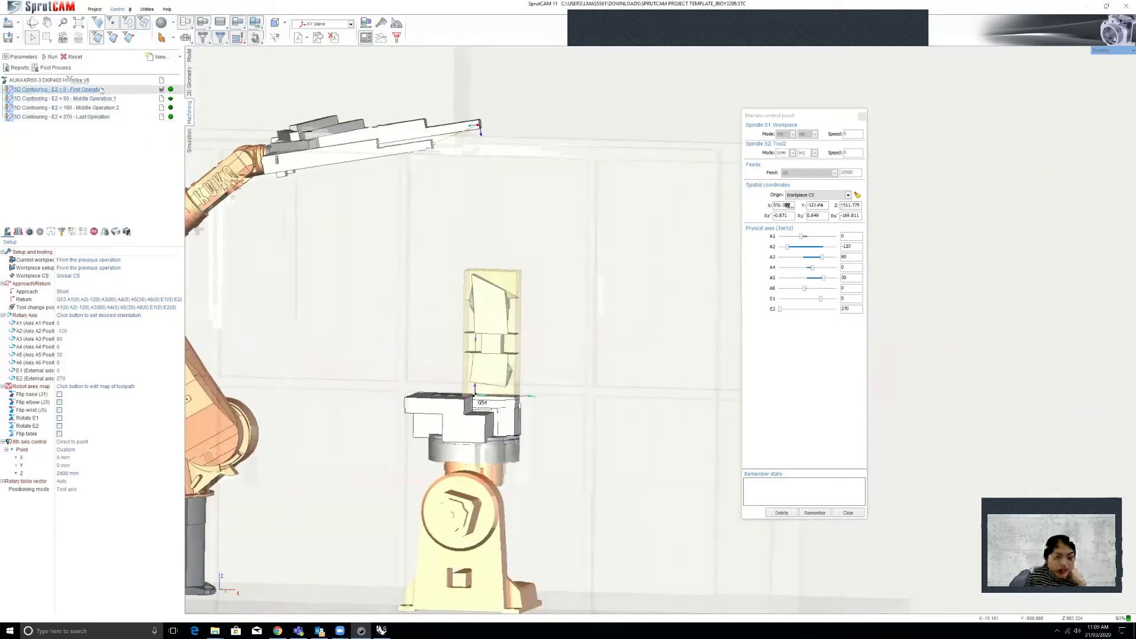
left_click(104, 119)
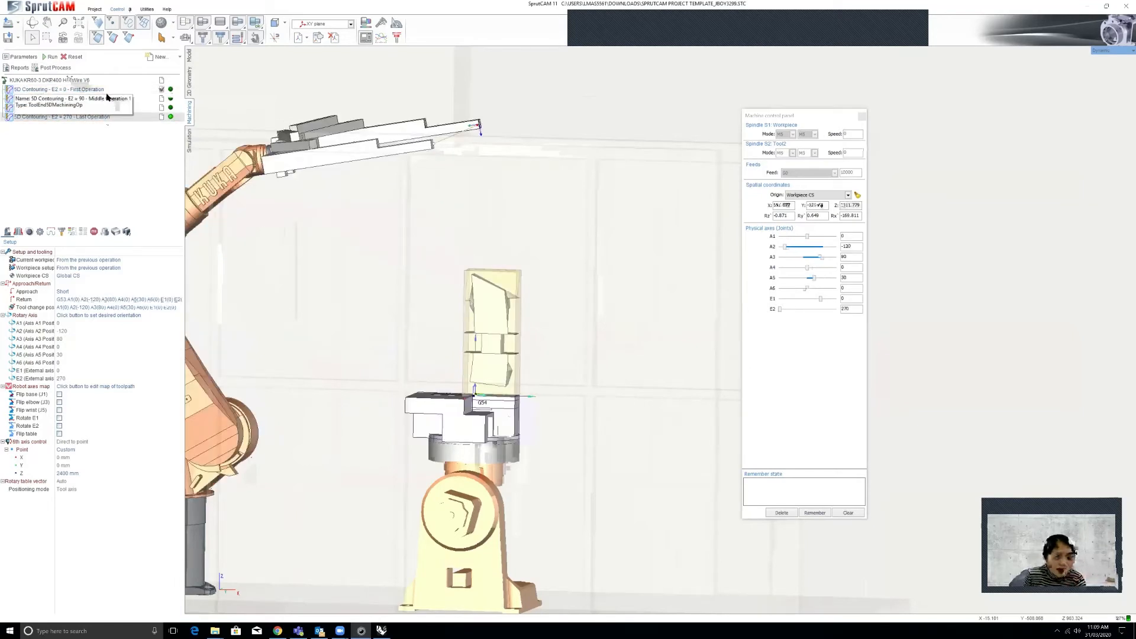
left_click(88, 89)
left_click(105, 118)
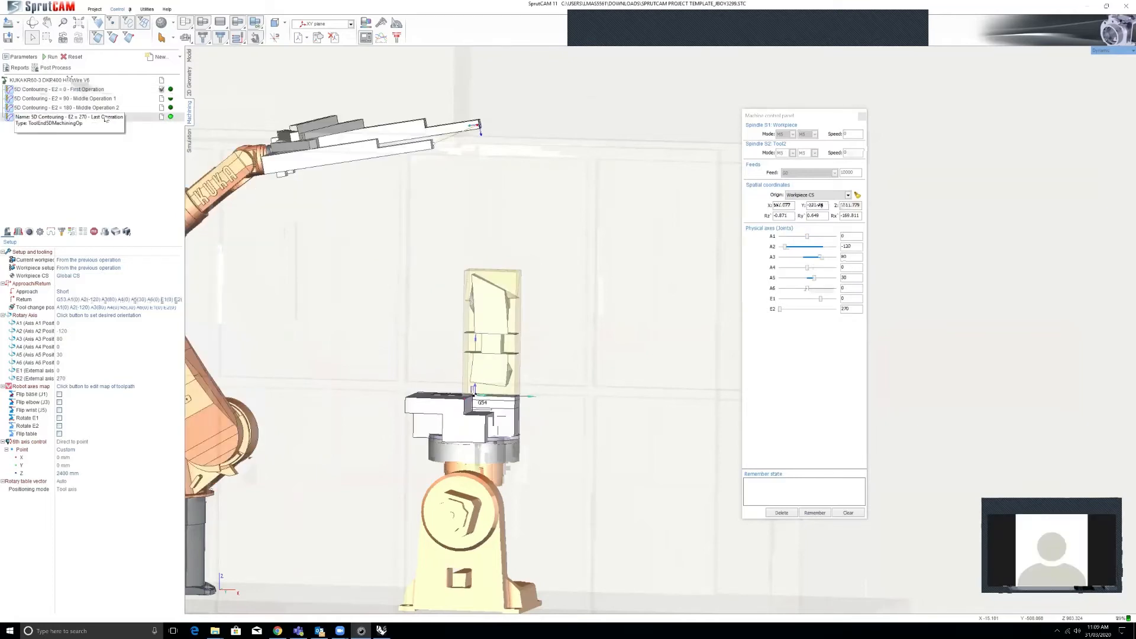
Step: Examine the First Operation's toolpath around the upper part of the workpiece from several angles
left_click(100, 89)
middle_click_drag(428, 315, 477, 304)
scroll(477, 304, "up", 2)
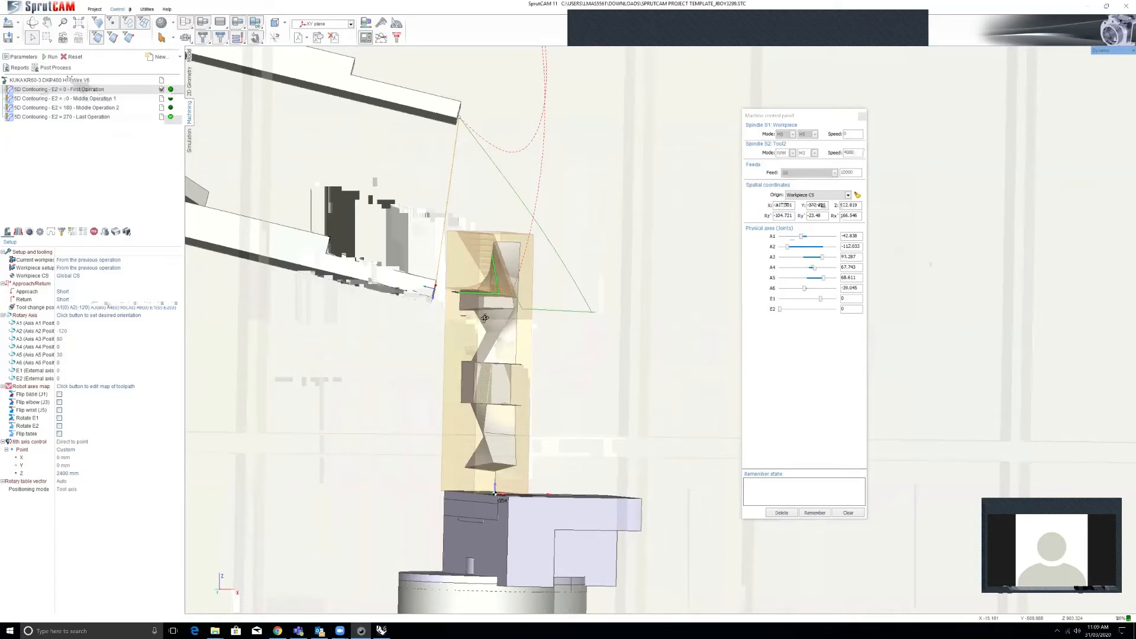
middle_click_drag(484, 319, 480, 268)
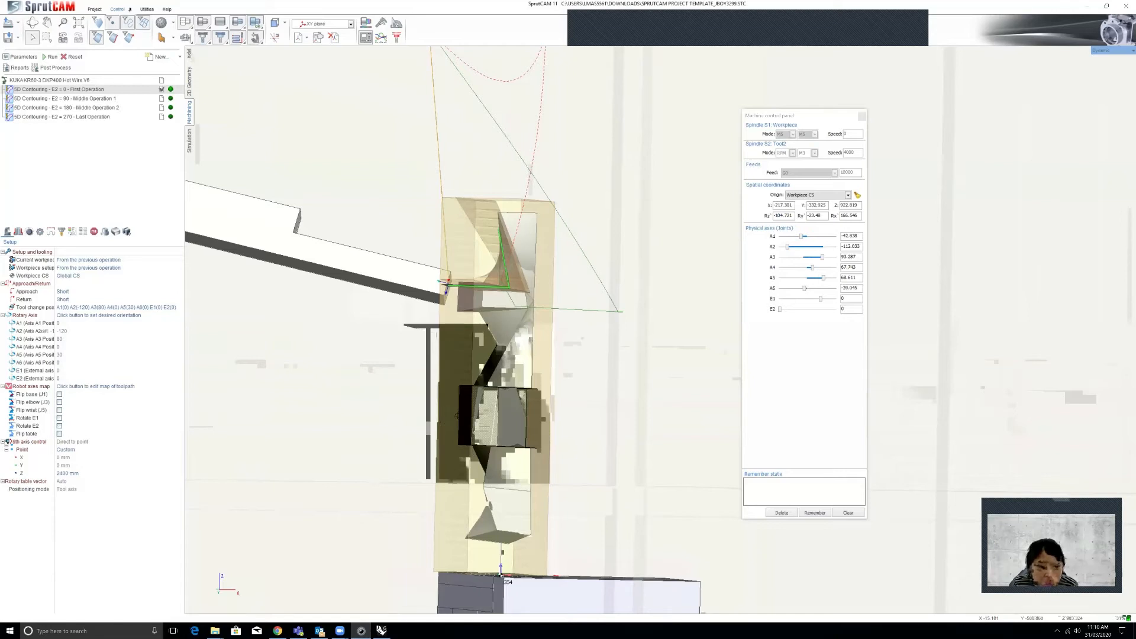
middle_click_drag(456, 415, 449, 412)
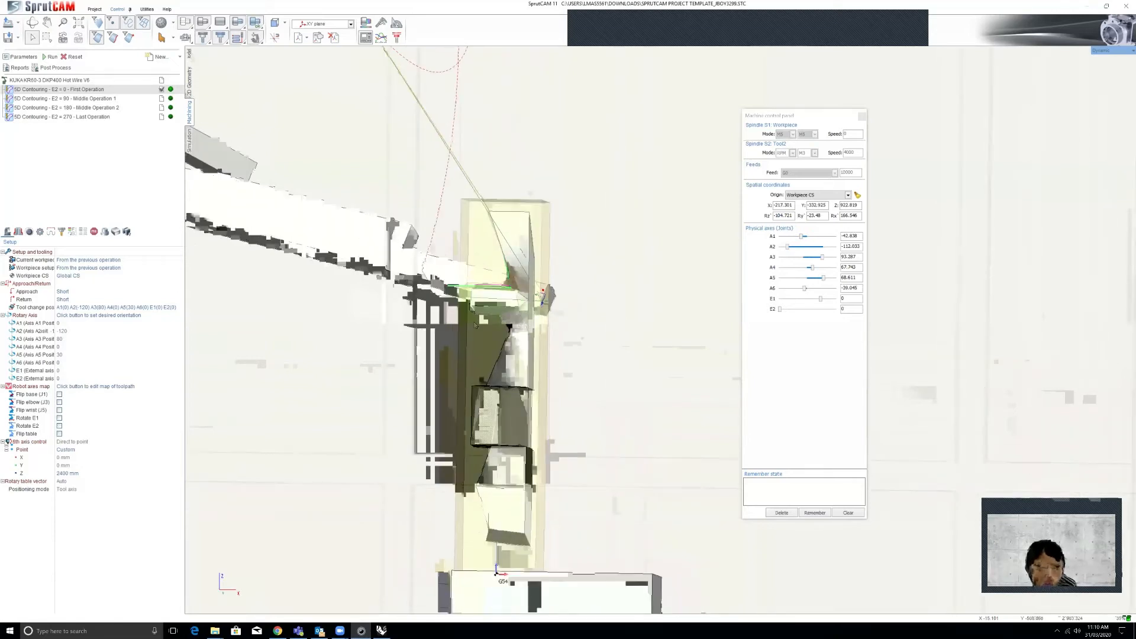
middle_click_drag(472, 441, 474, 307)
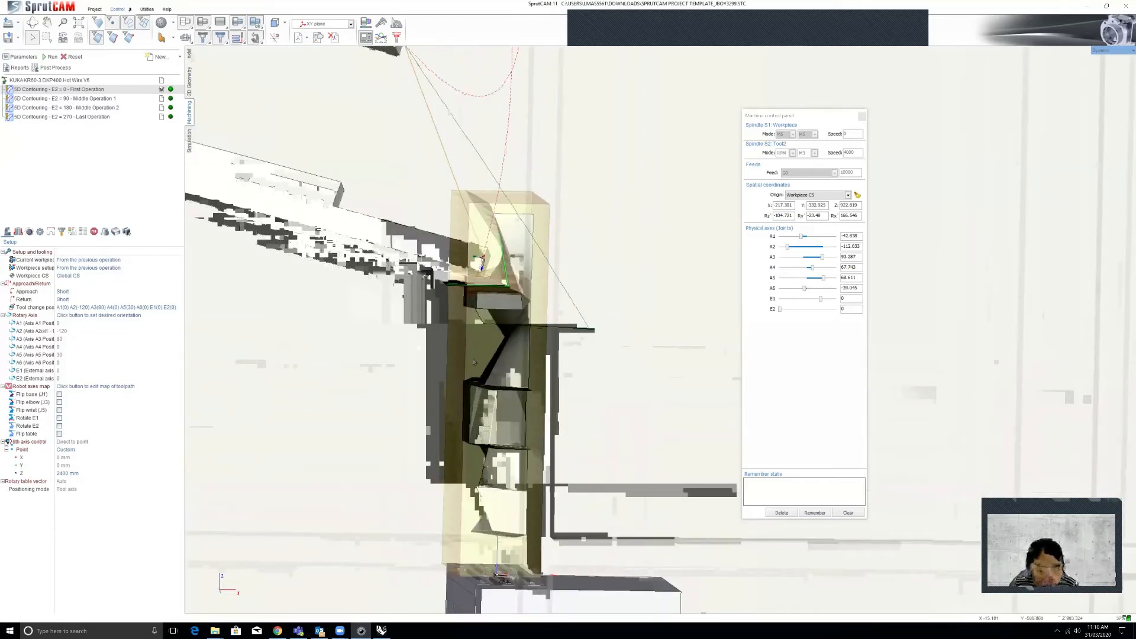
middle_click_drag(461, 408, 506, 372)
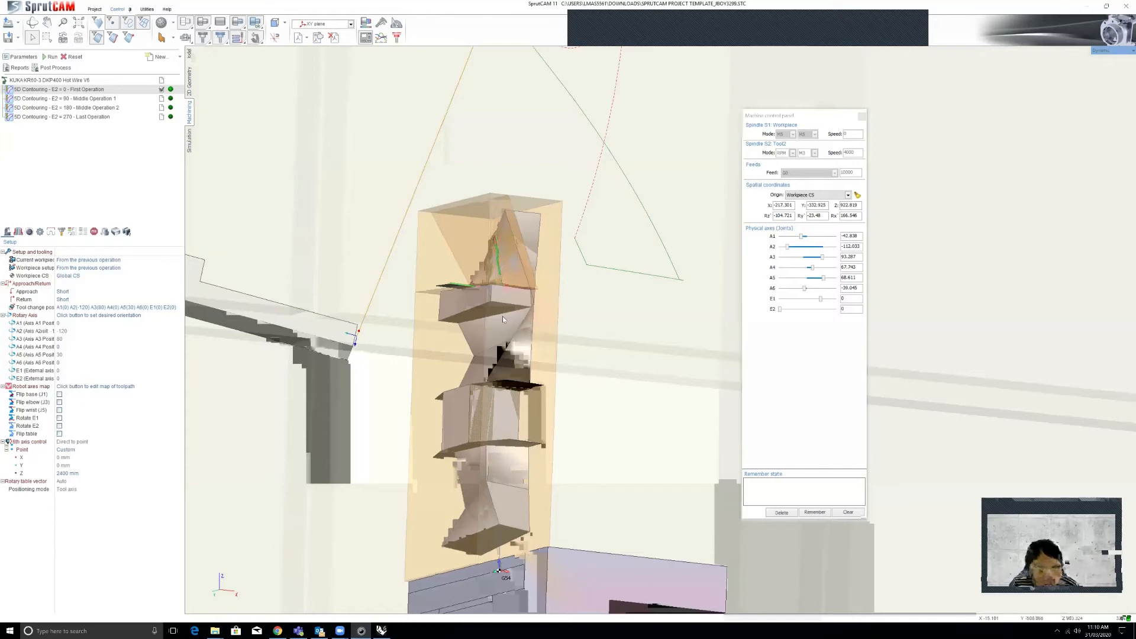
middle_click_drag(458, 399, 489, 340)
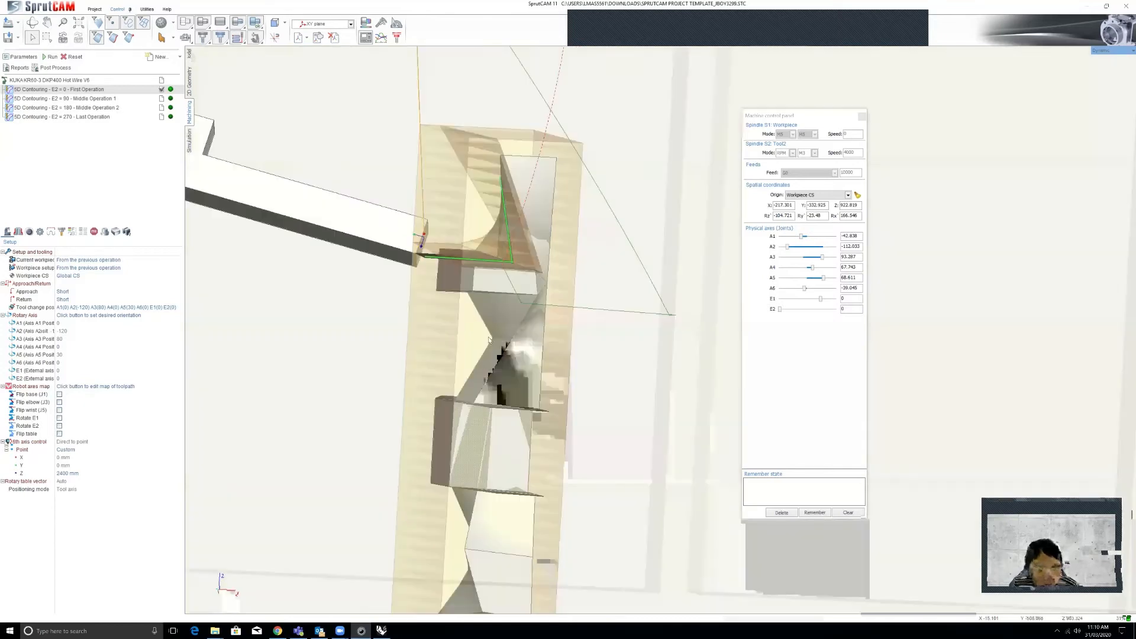
scroll(446, 429, "down", 4)
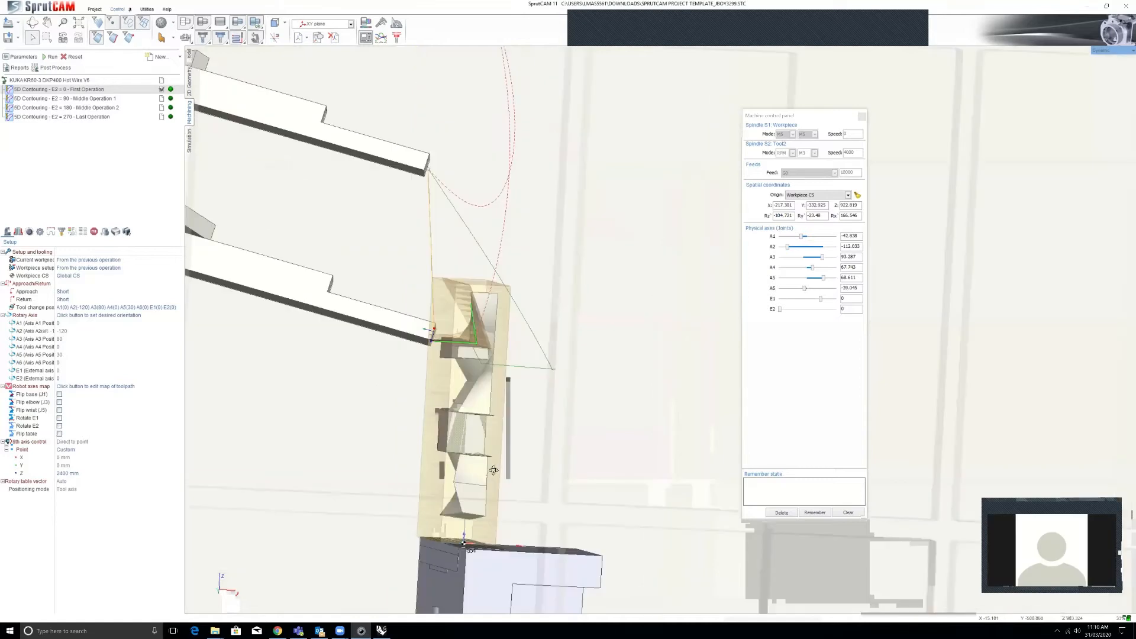
middle_click_drag(490, 467, 478, 471)
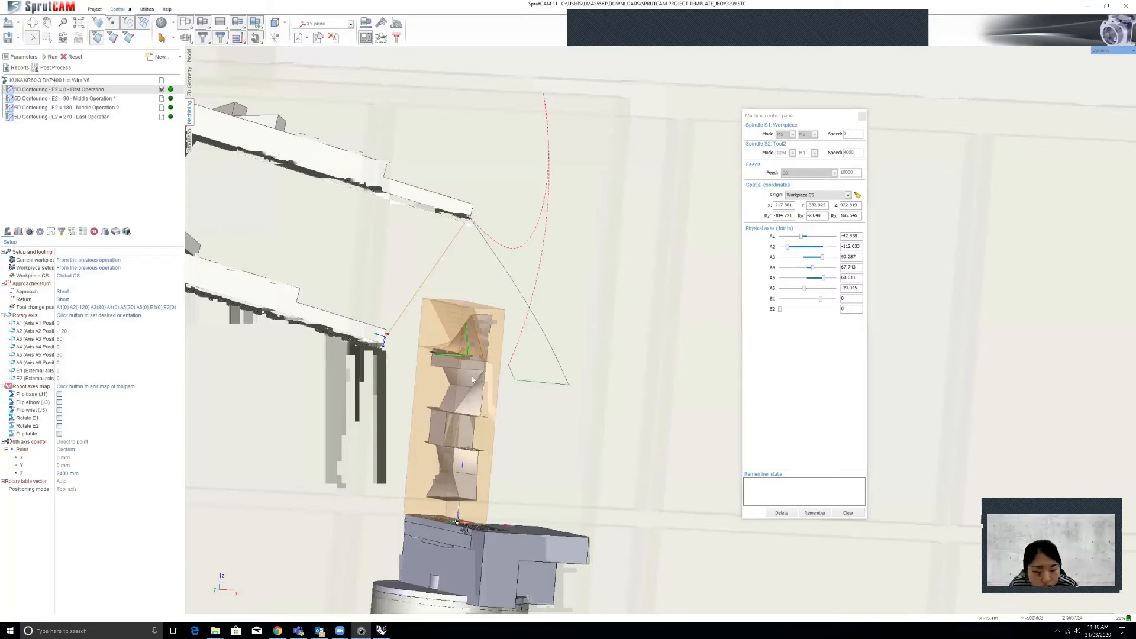
Step: Inspect the First Operation's cut and the stepped shape below it at close range
scroll(463, 345, "up", 3)
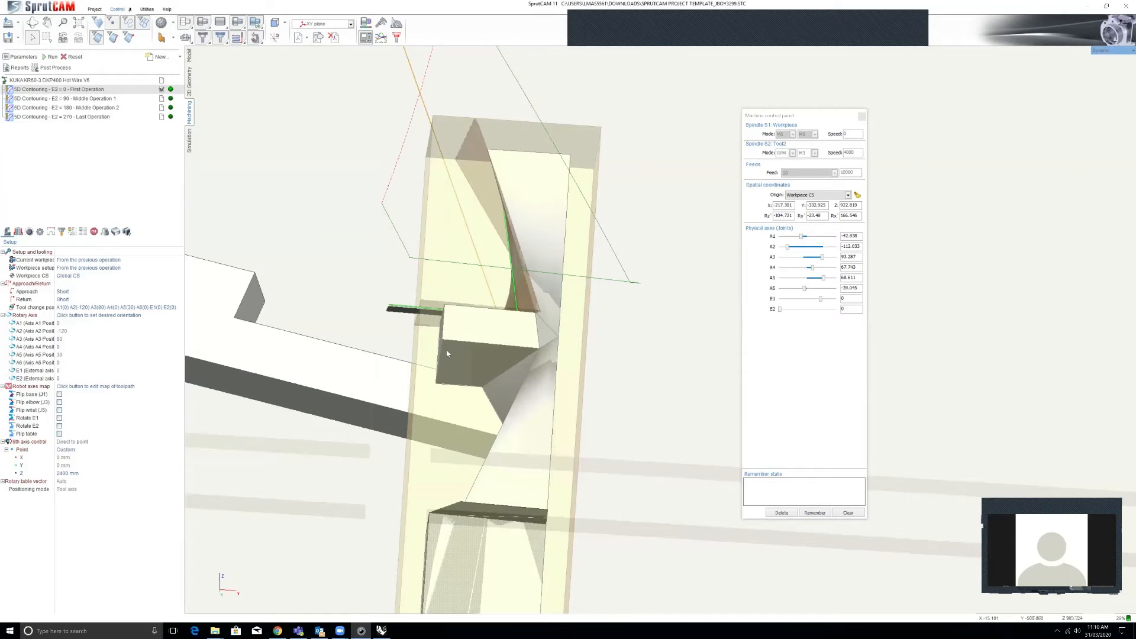
scroll(446, 355, "down", 2)
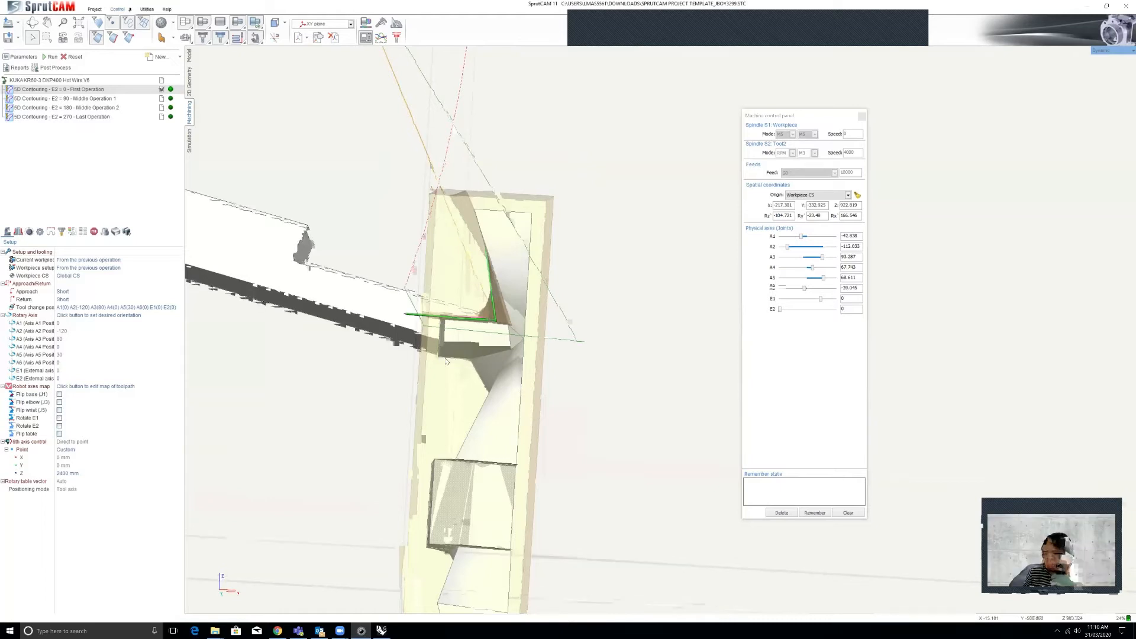
scroll(446, 360, "down", 1)
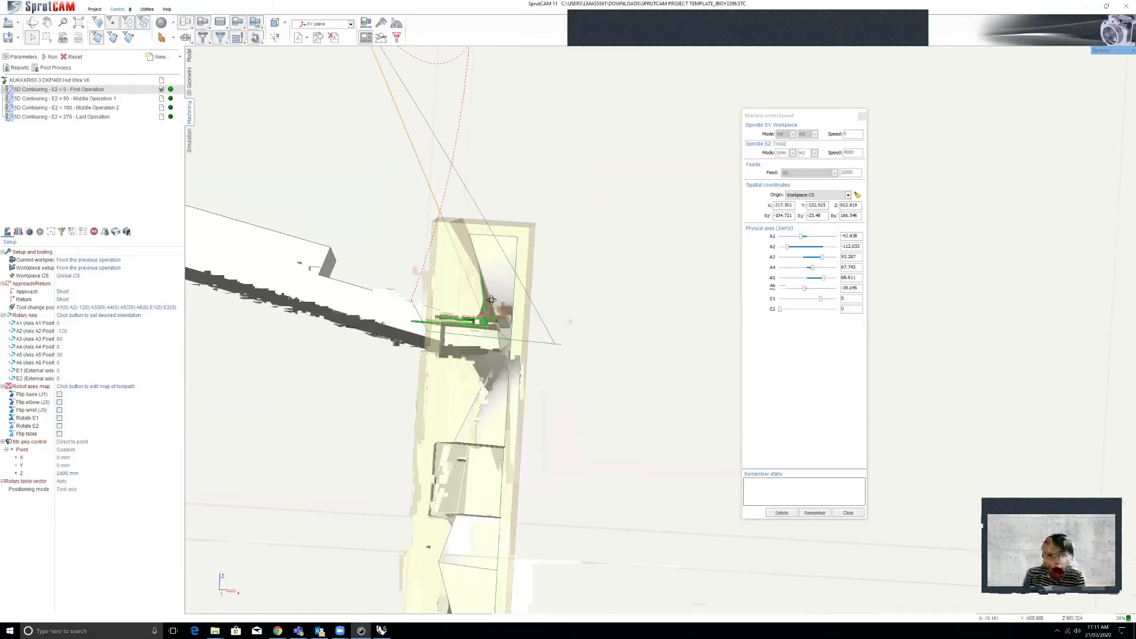
middle_click_drag(417, 303, 468, 337)
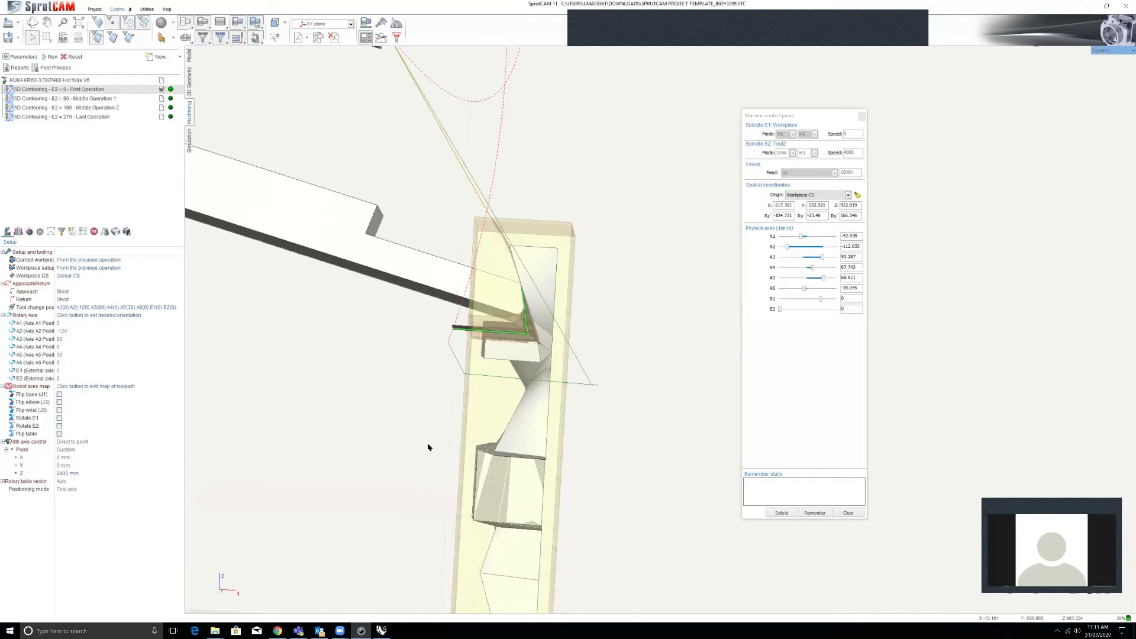
scroll(491, 543, "up", 3)
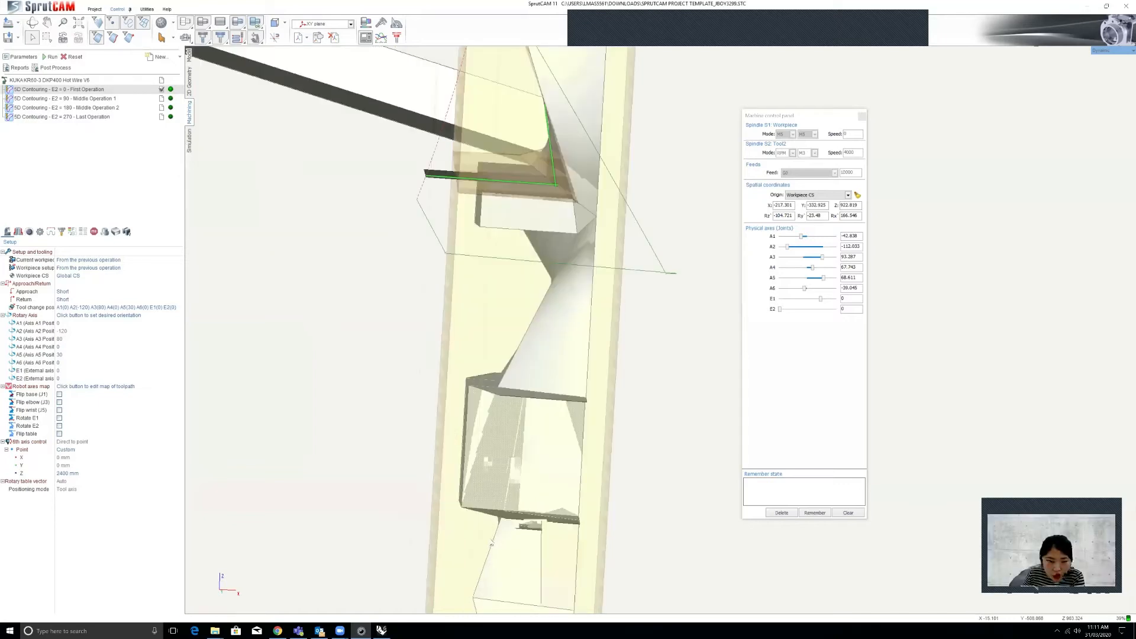
scroll(495, 550, "down", 8)
scroll(496, 564, "up", 4)
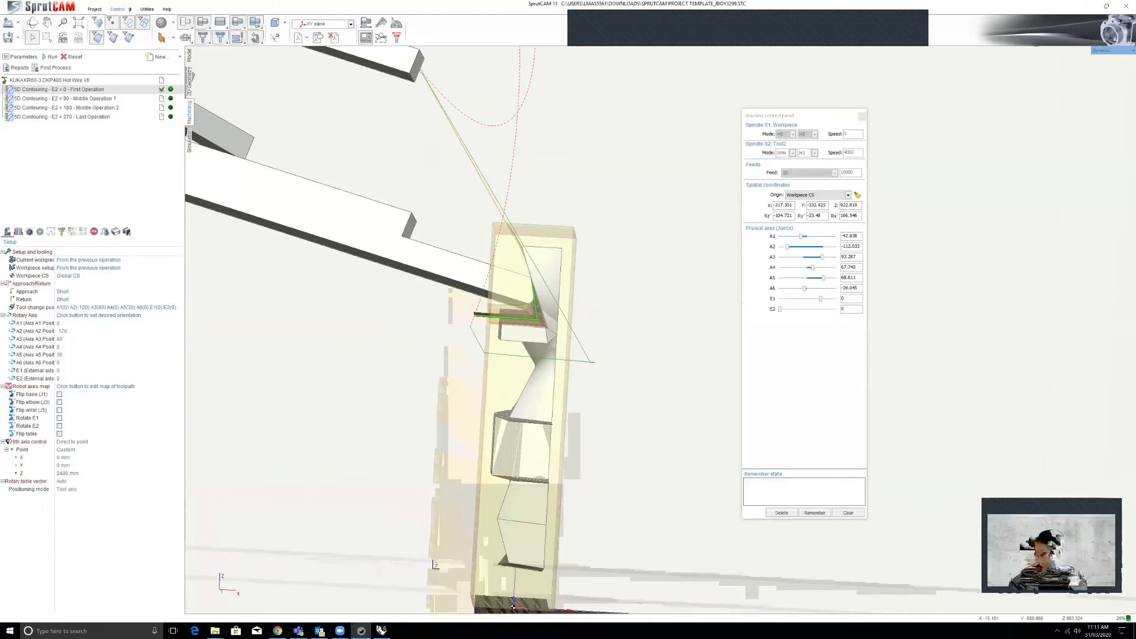
Step: Copy the E2 = 90 Middle Operation 1 and paste the duplicate after the E2 = 180 Middle Operation 2
left_click(103, 97)
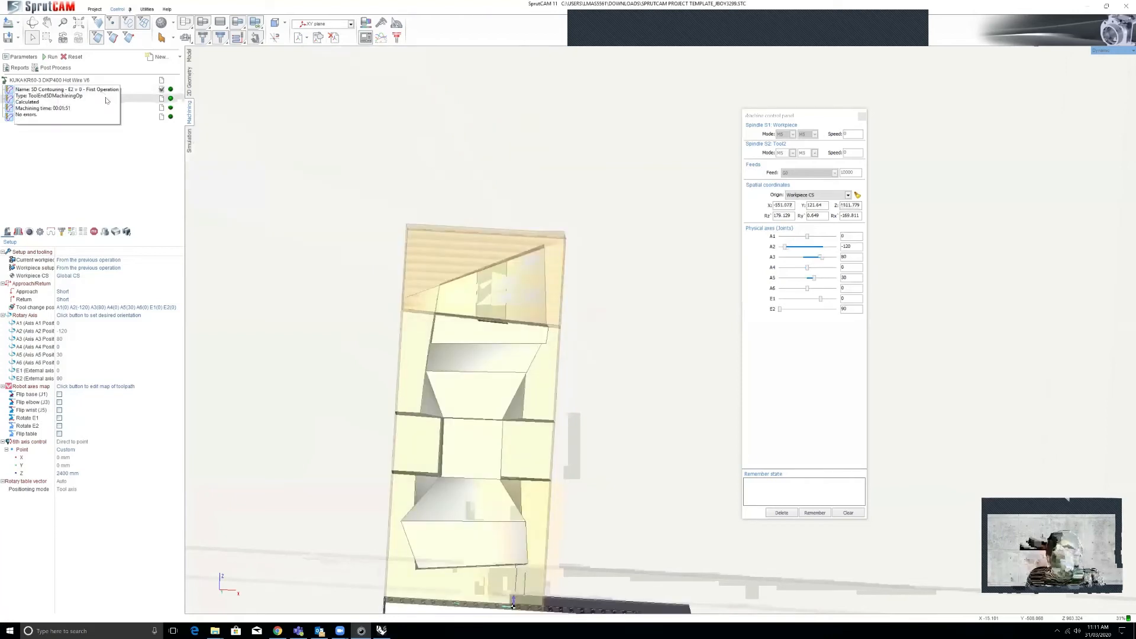
scroll(497, 328, "down", 5)
scroll(497, 329, "up", 4)
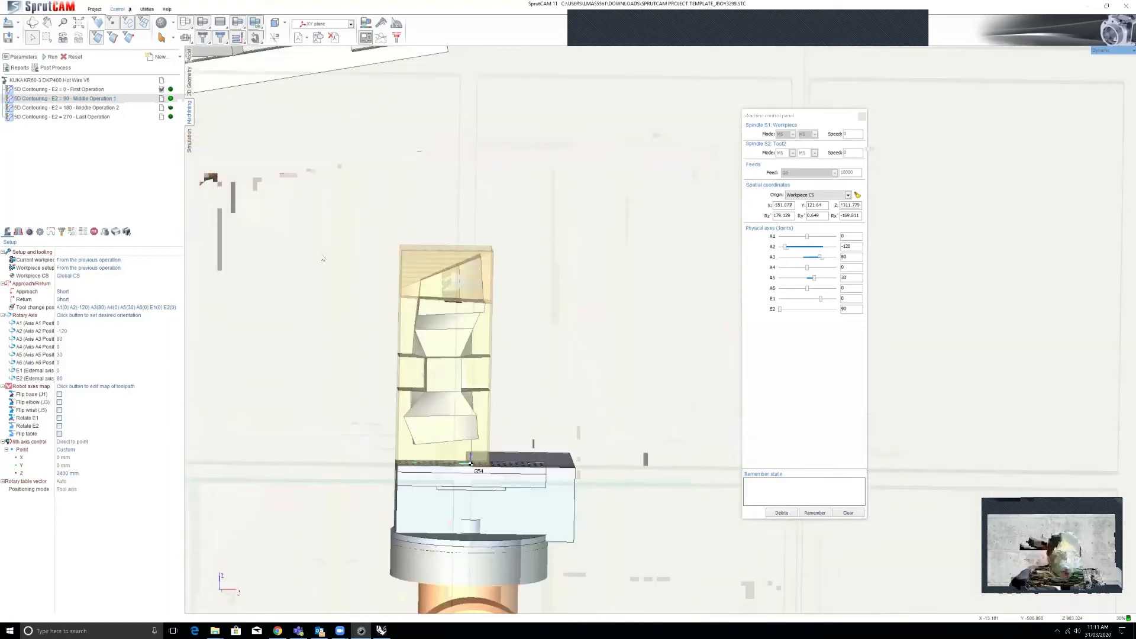
right_click(121, 103)
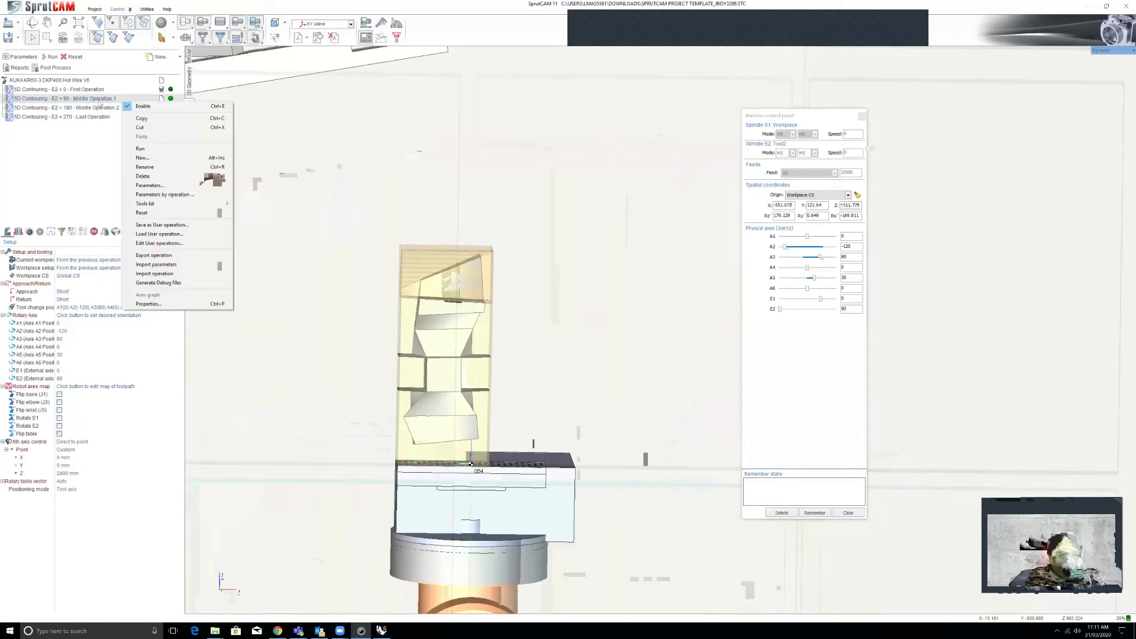
right_click(100, 101)
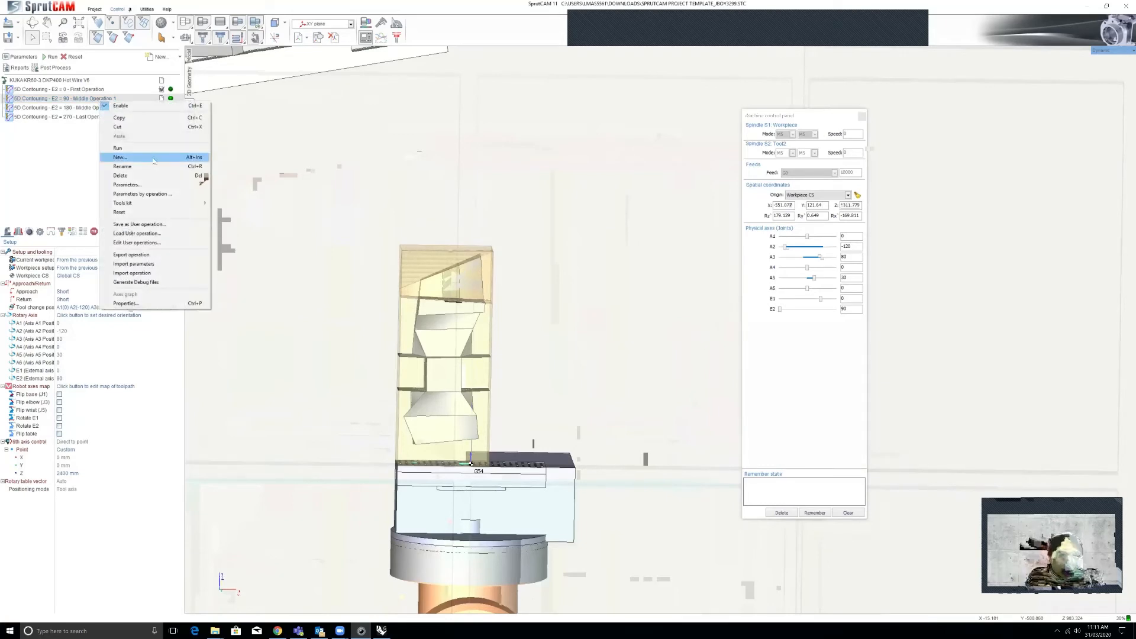
left_click(128, 118)
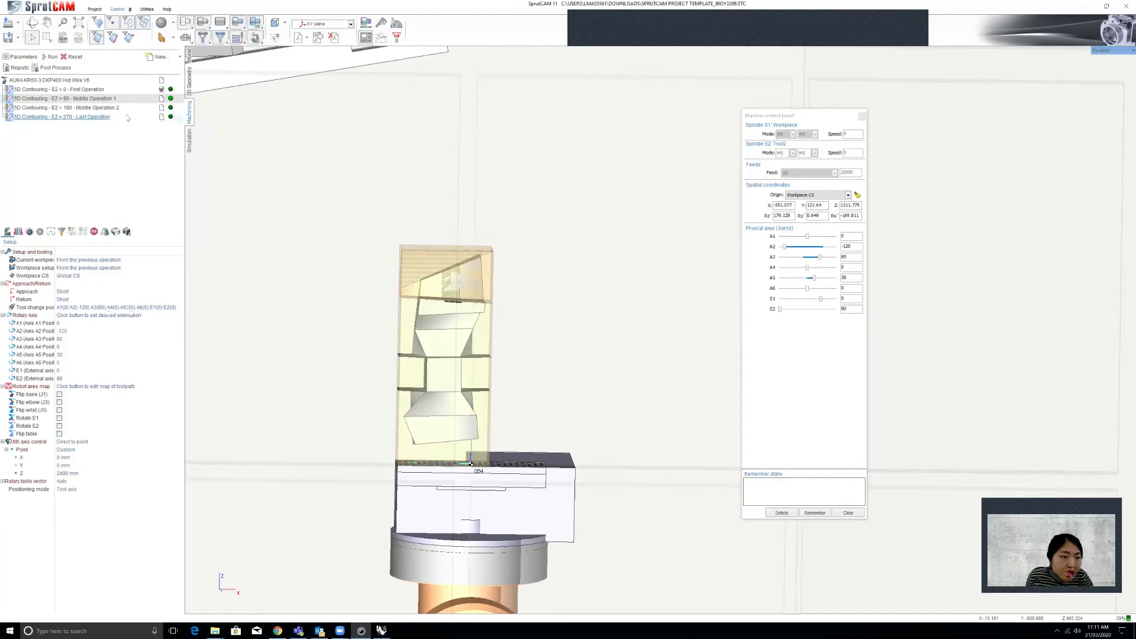
right_click(133, 112)
left_click(155, 145)
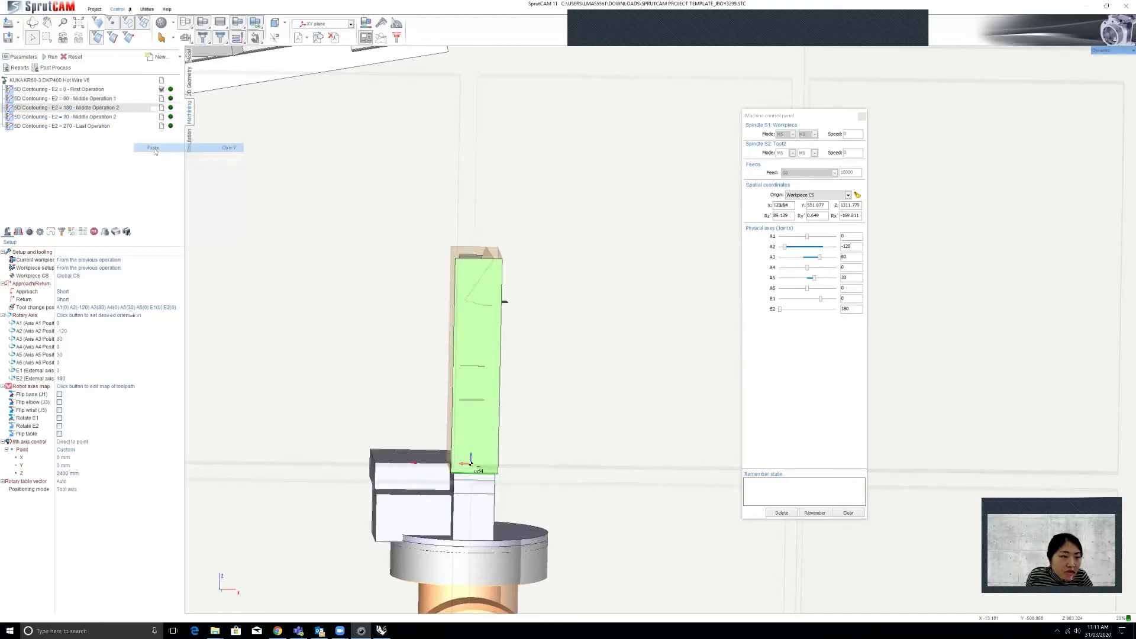
Step: Move the duplicated E2 = 90 operation directly below Middle Operation 1 in the operation list
left_click(96, 100)
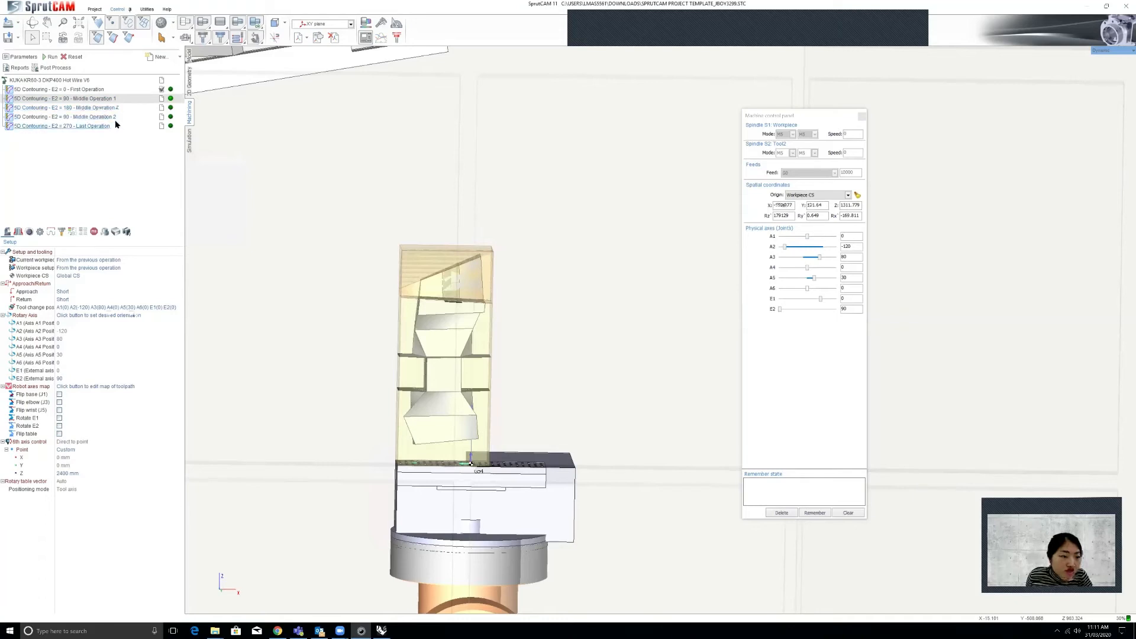
left_click(109, 119)
left_click_drag(117, 117, 99, 105)
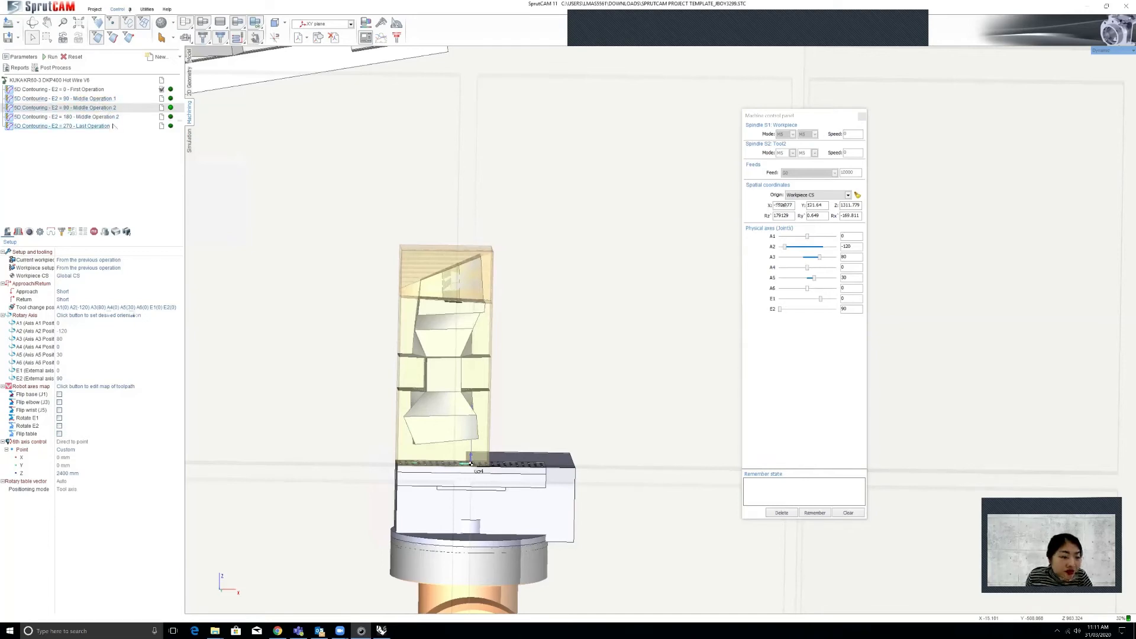
left_click(101, 100)
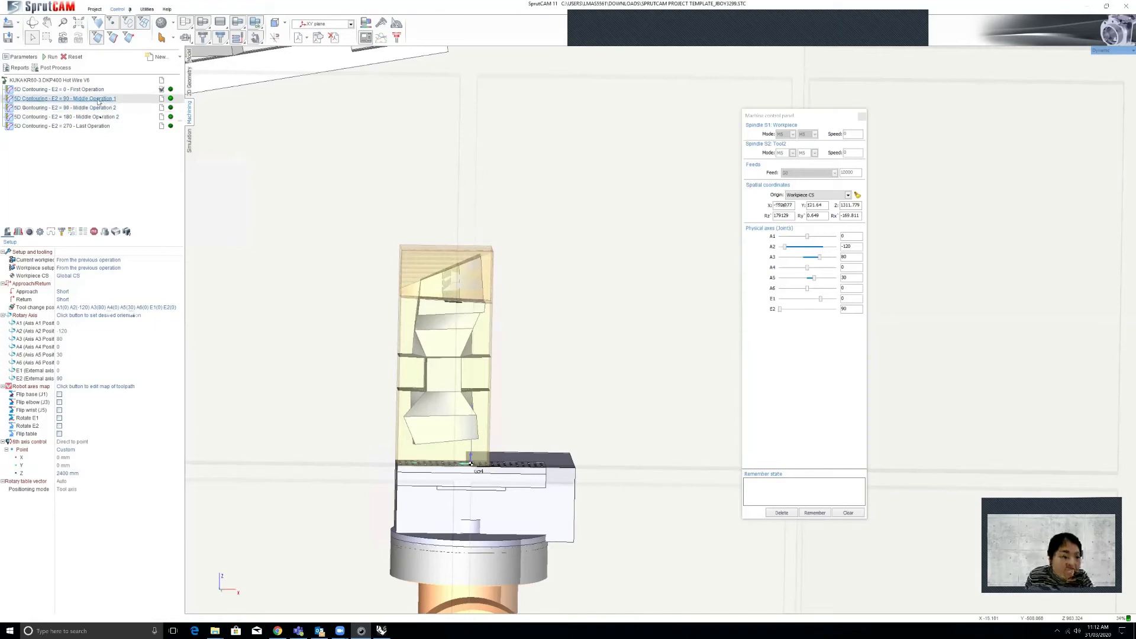
Step: Rename the E2 = 90 Middle Operation 1 as 5D Contouring - E2 = 0 - Middle Operation 1
right_click(99, 101)
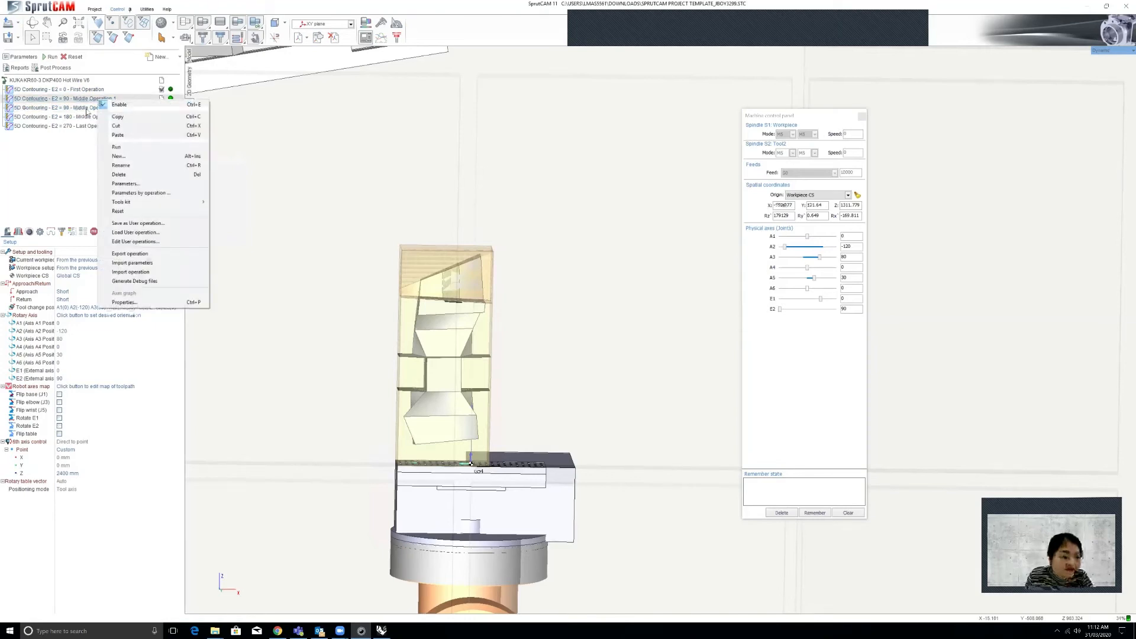
left_click(91, 108)
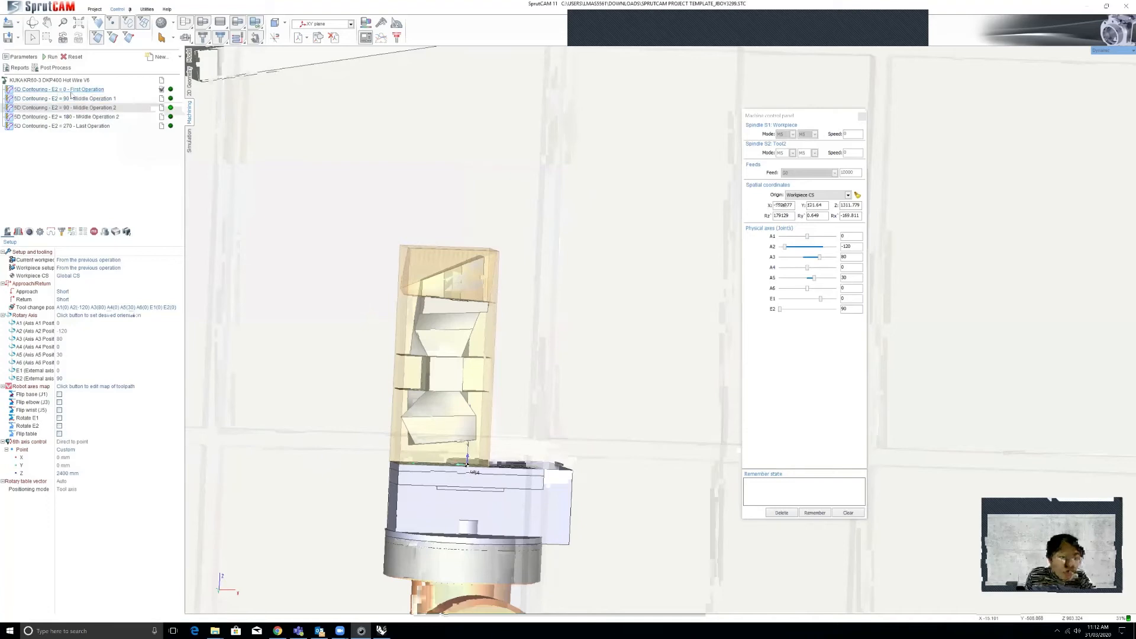
left_click(93, 102)
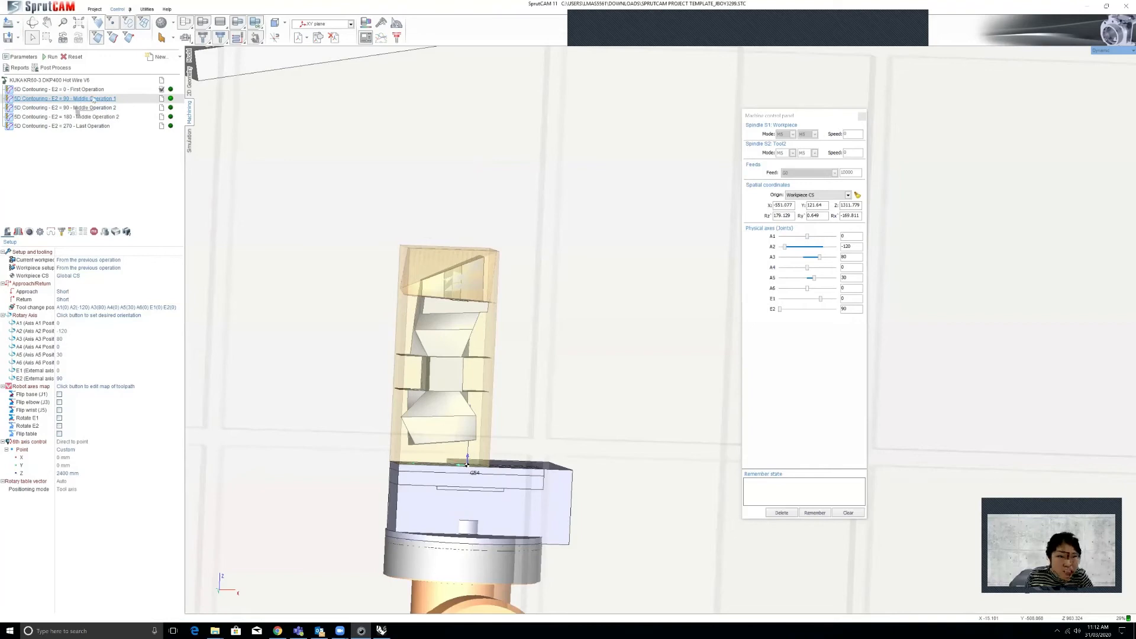
right_click(94, 101)
mouse_move(133, 201)
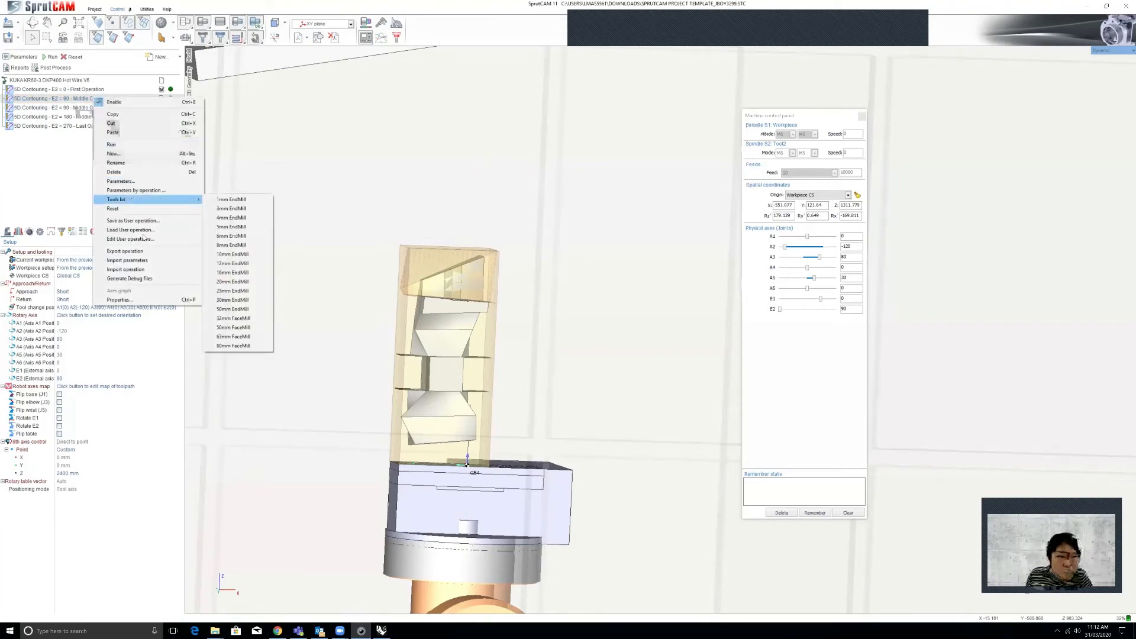
left_click(116, 163)
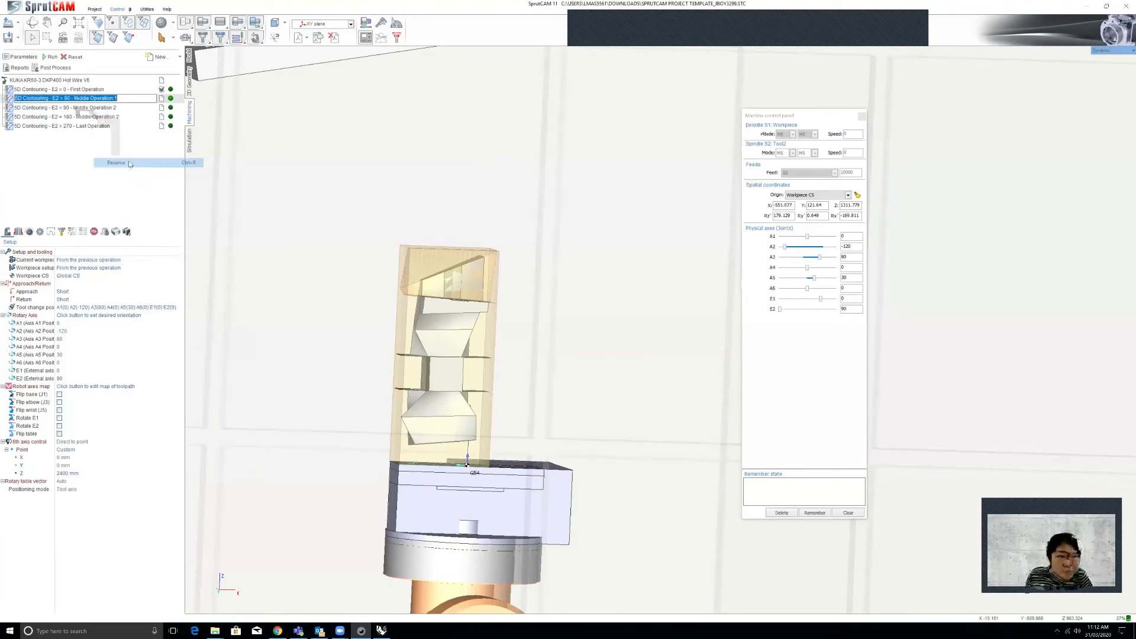
left_click(68, 99)
key("BackSpace")
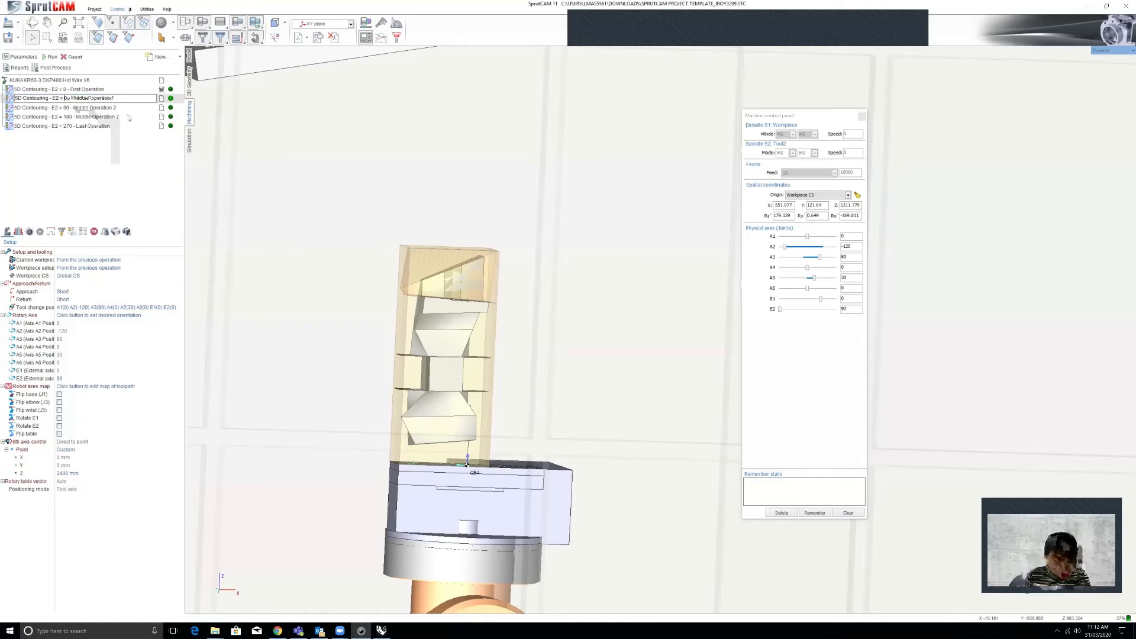
left_click(113, 108)
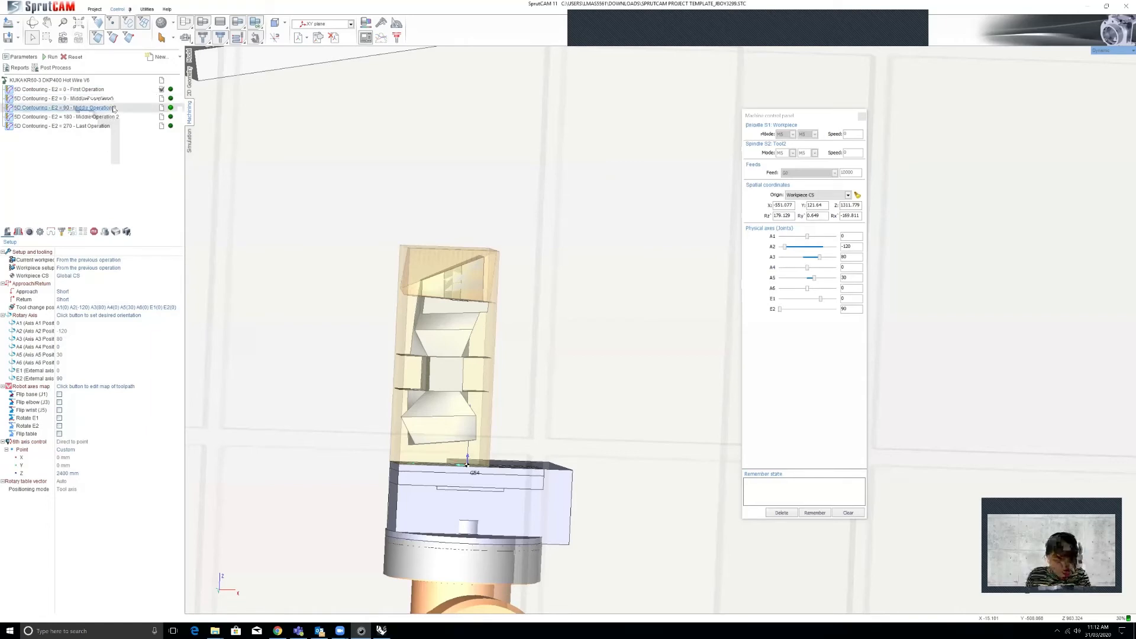
Step: Set Middle Operation 1's E2 external axis position to 0 and compare its workpiece orientation with the First Operation and Middle Operation 2
left_click(89, 99)
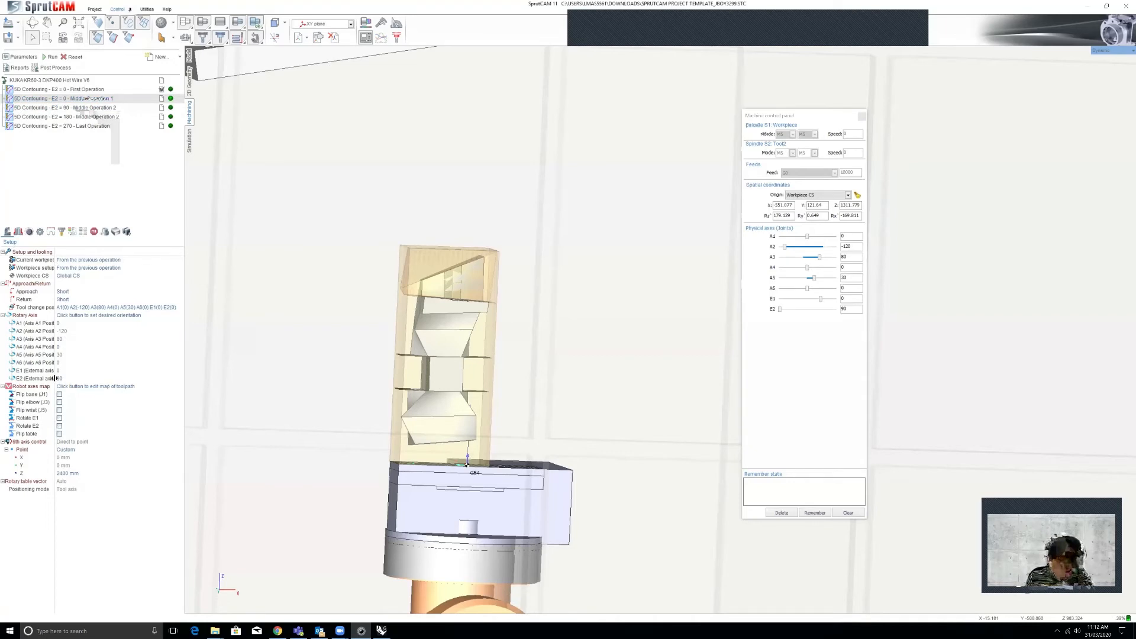
left_click(74, 380)
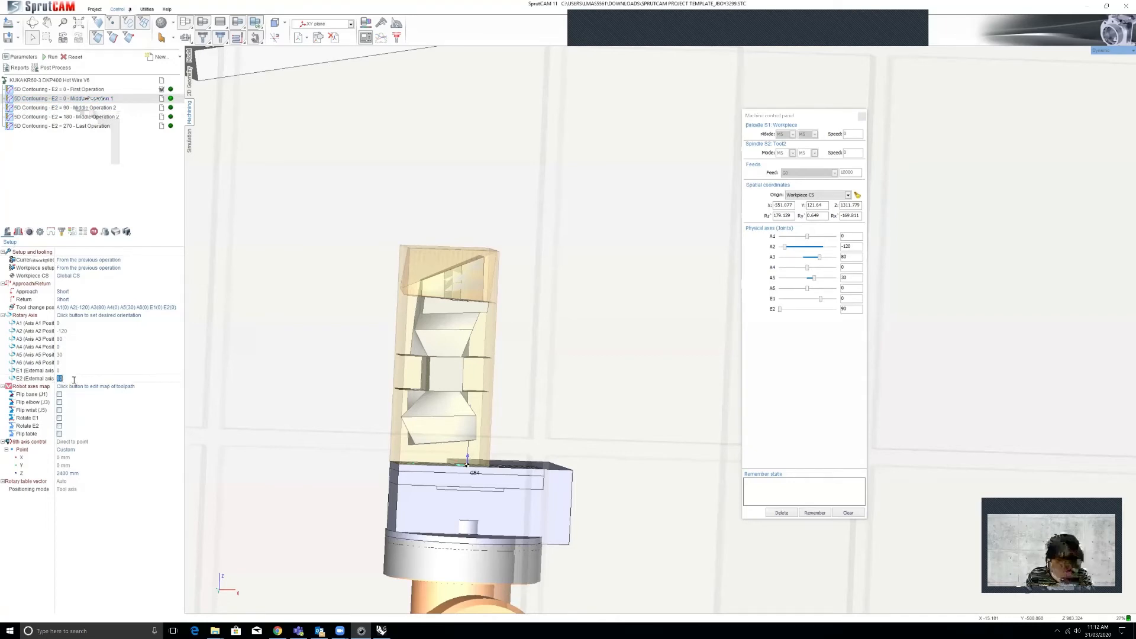
type("0")
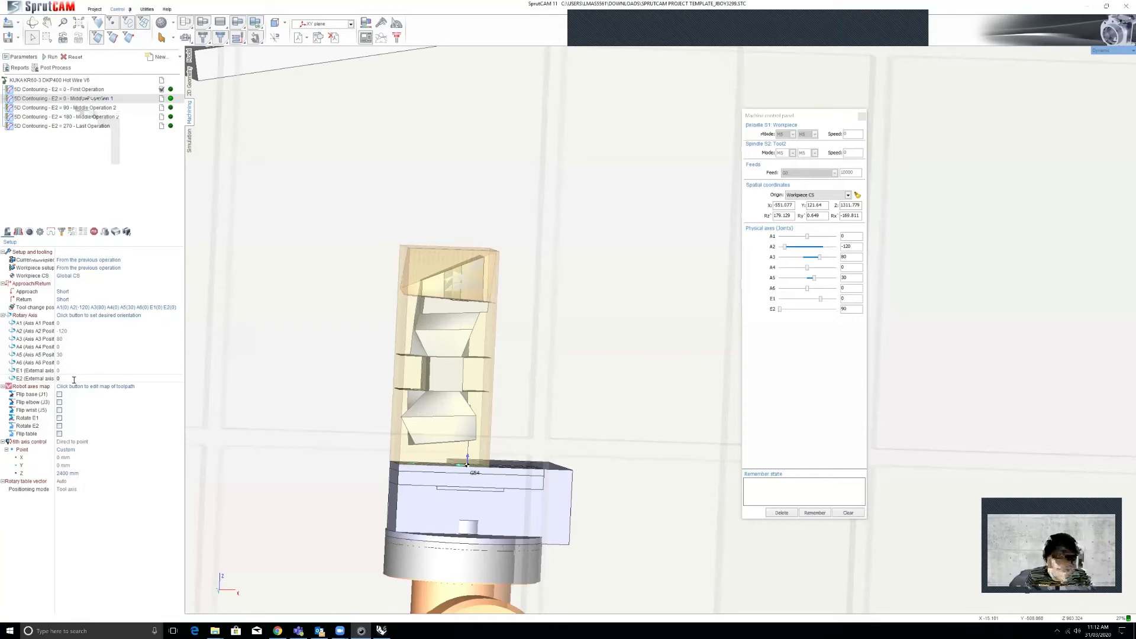
key("Return")
left_click(94, 107)
left_click(98, 99)
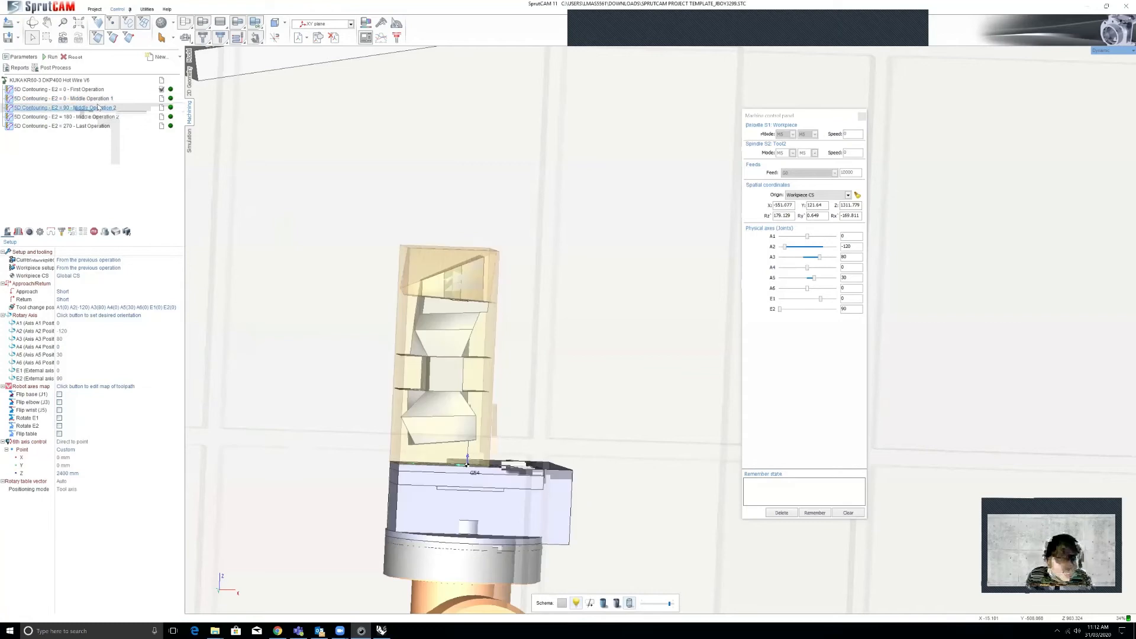
left_click(98, 90)
left_click(99, 99)
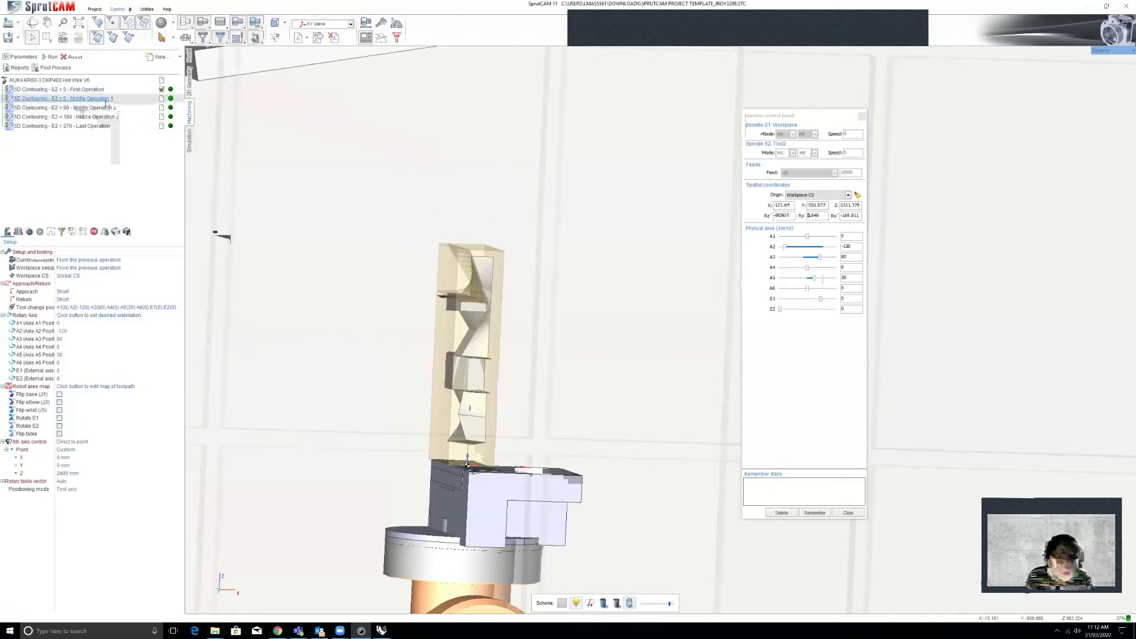
left_click(110, 108)
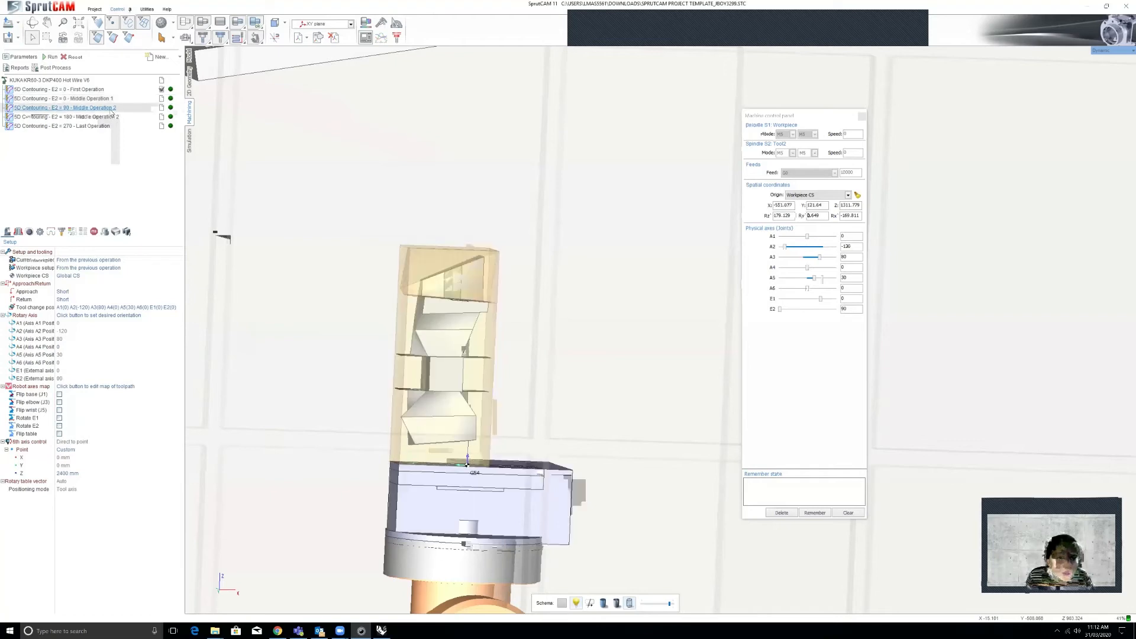